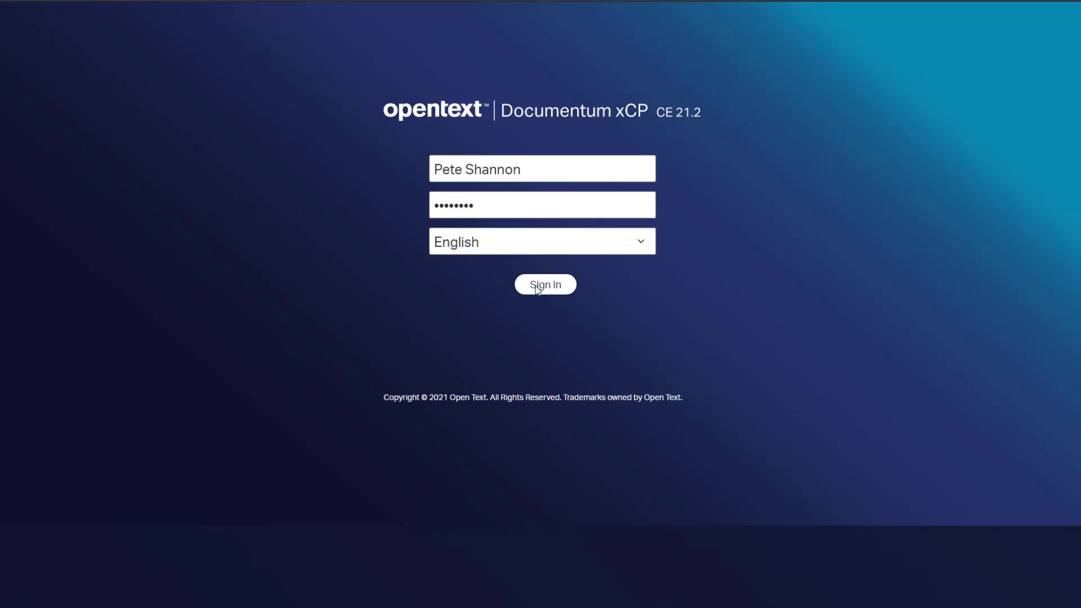
# Step: Sign in and create a 425,000 Purchase loan package for a homeowner applicant, starting 06/01/21
pyautogui.click(536, 289)
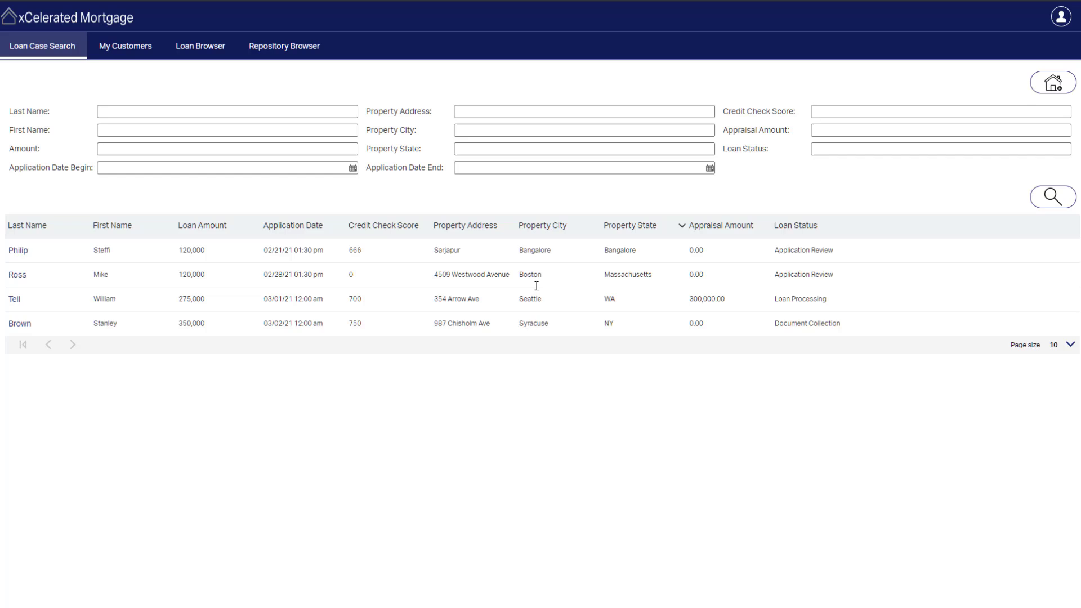
pyautogui.click(1051, 83)
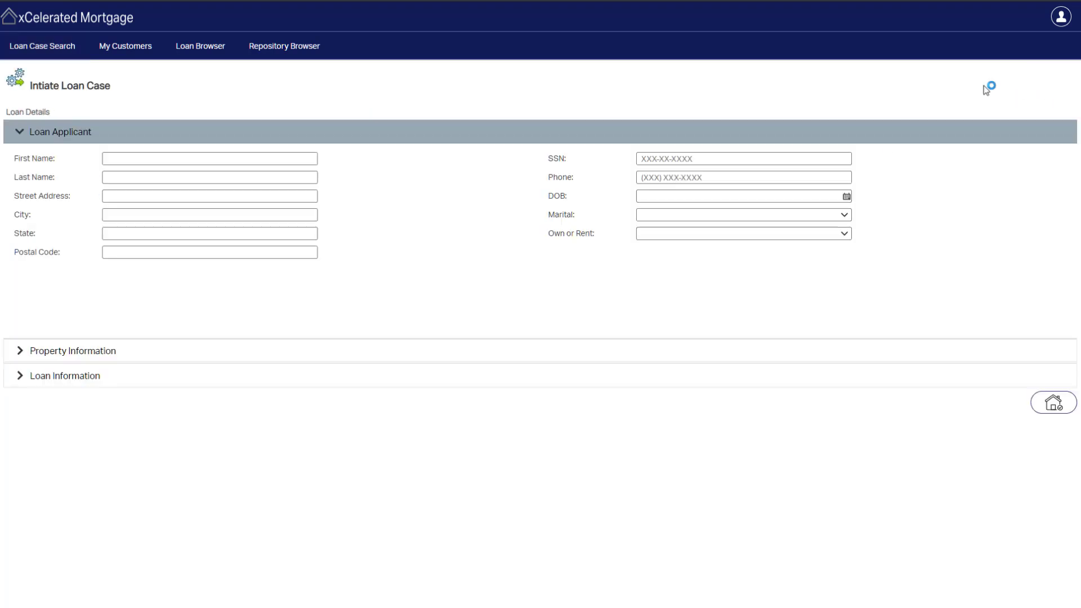
pyautogui.click(253, 158)
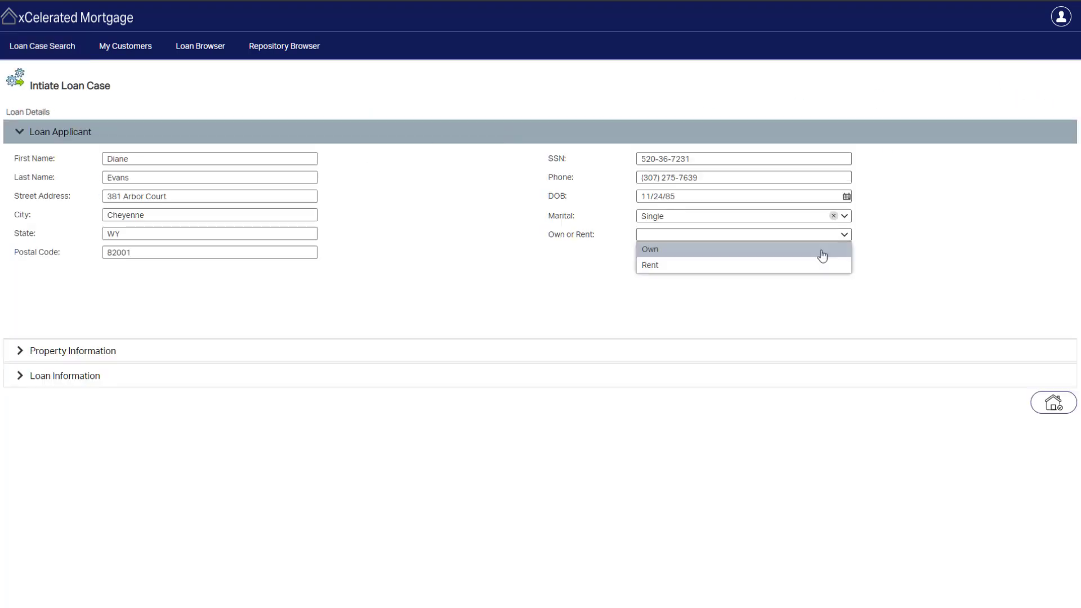
pyautogui.click(821, 251)
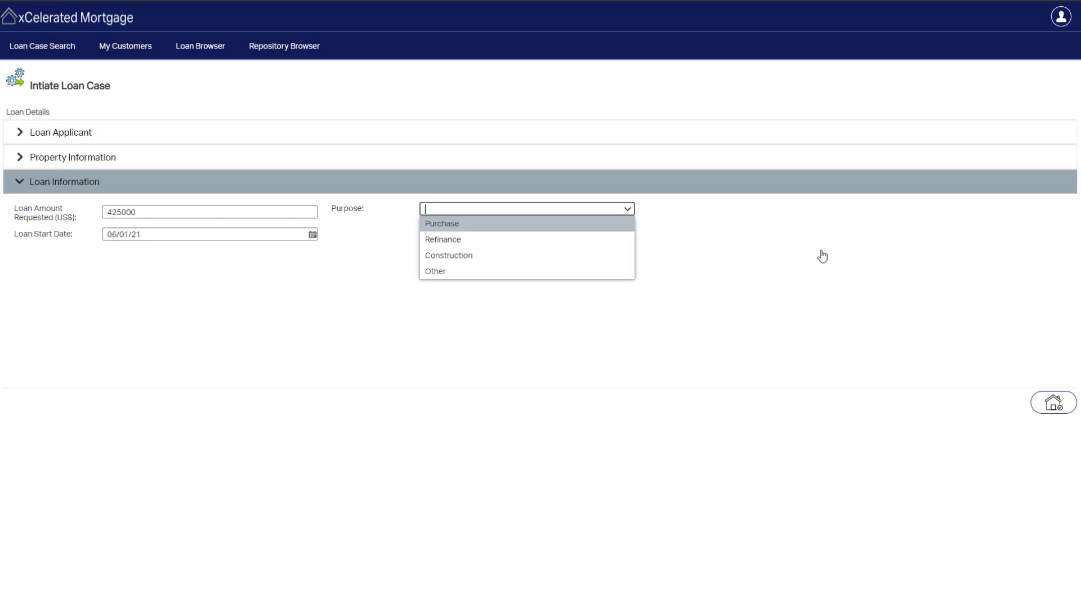
pyautogui.click(622, 228)
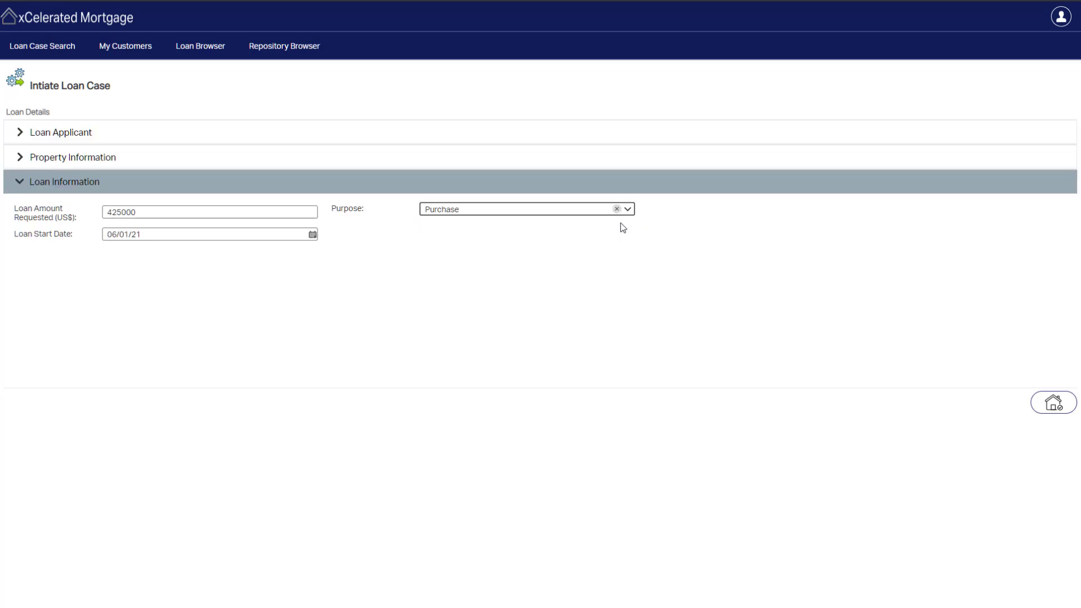
pyautogui.click(1039, 408)
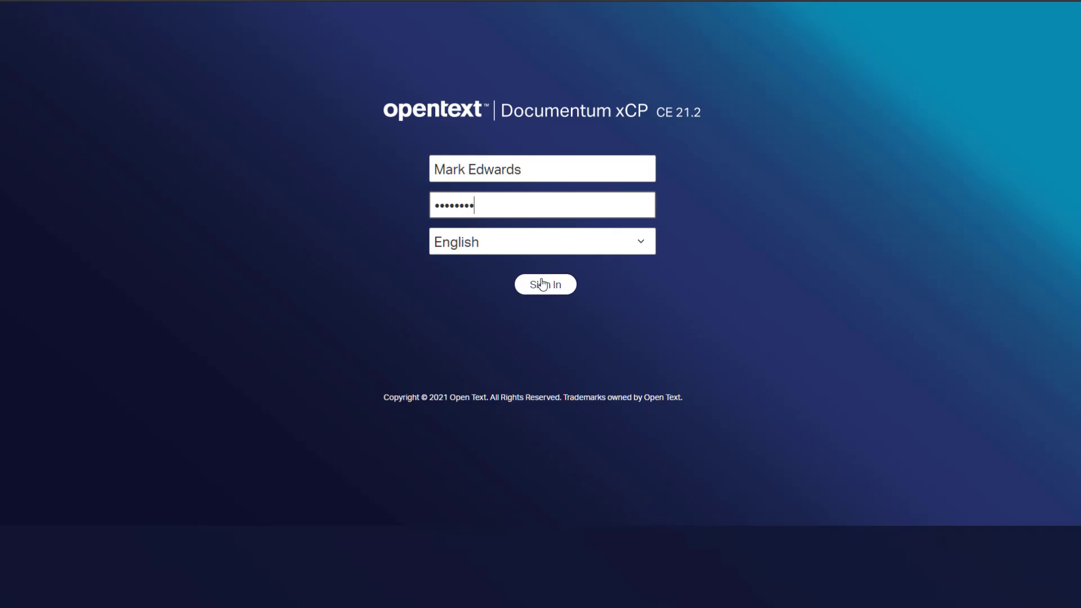
# Step: Sign in as the next reviewer and open the new applicant's loan case from Loan Case Search
pyautogui.click(542, 285)
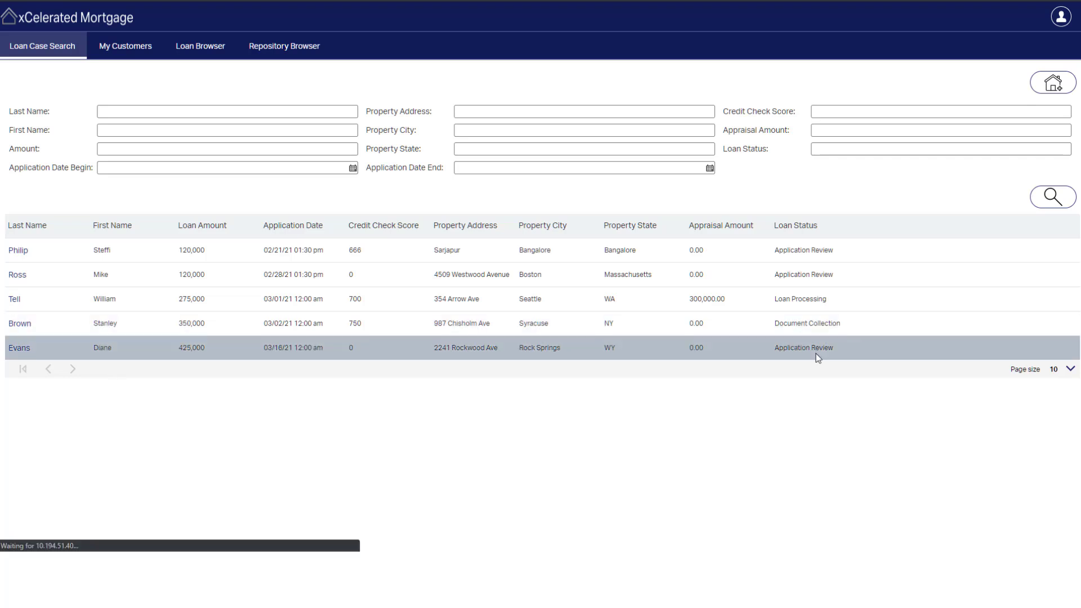
pyautogui.moveTo(817, 357)
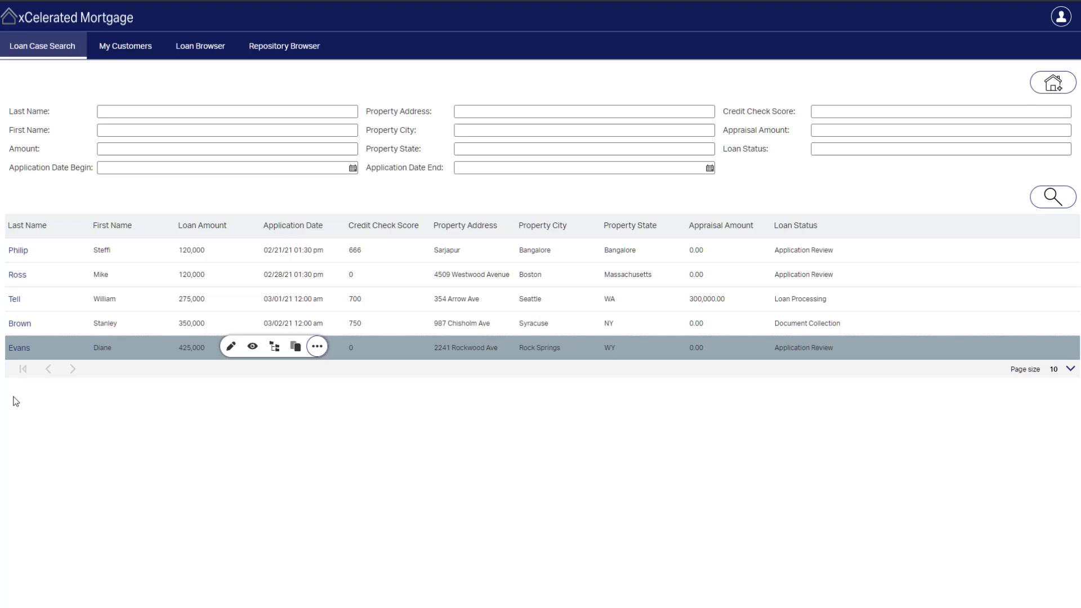
pyautogui.click(22, 350)
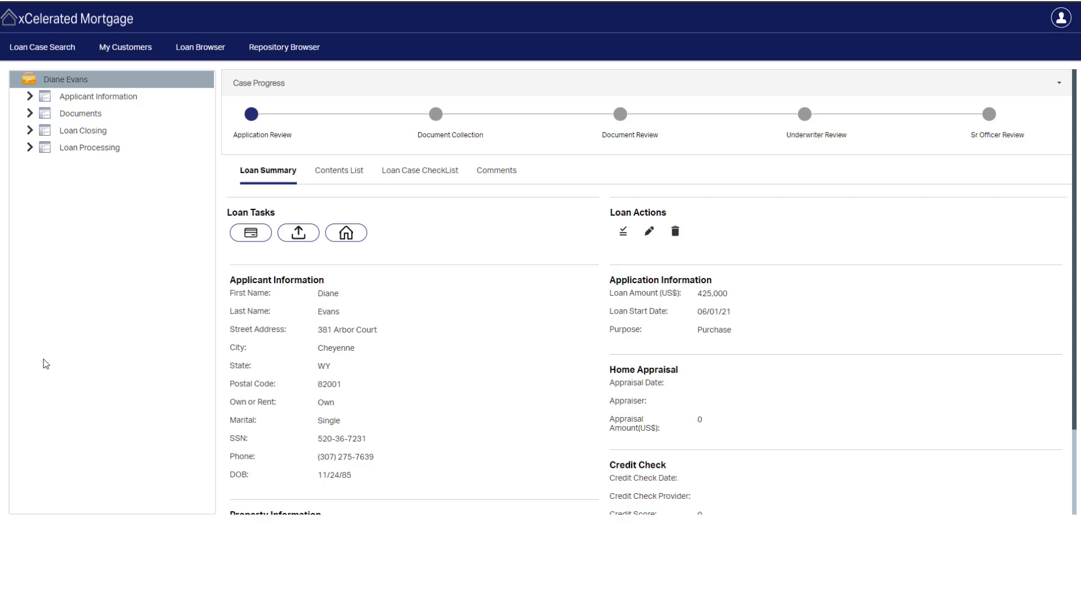
pyautogui.click(30, 96)
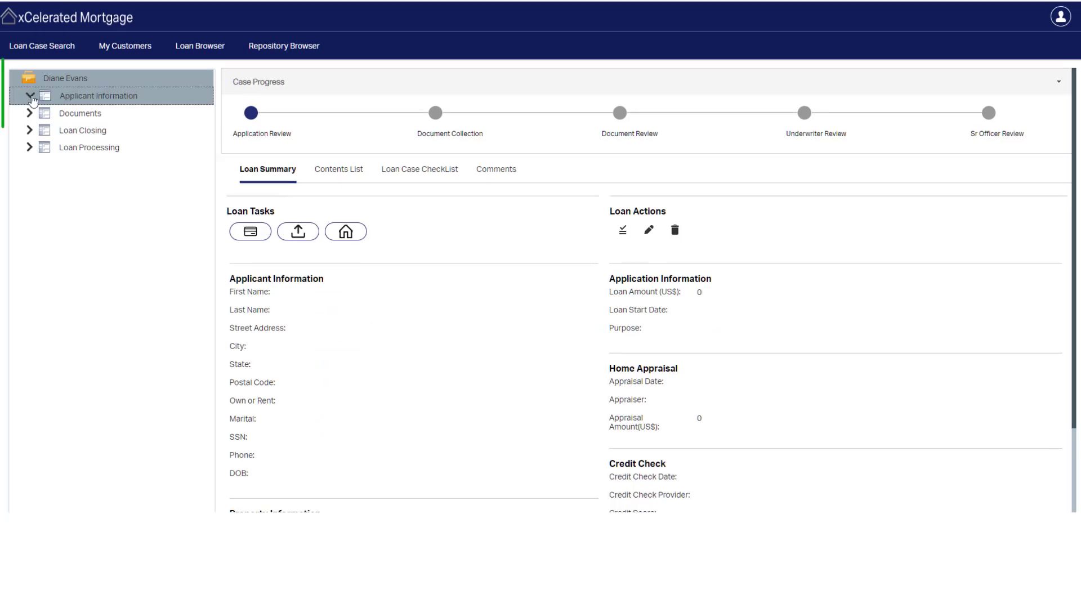
pyautogui.click(42, 130)
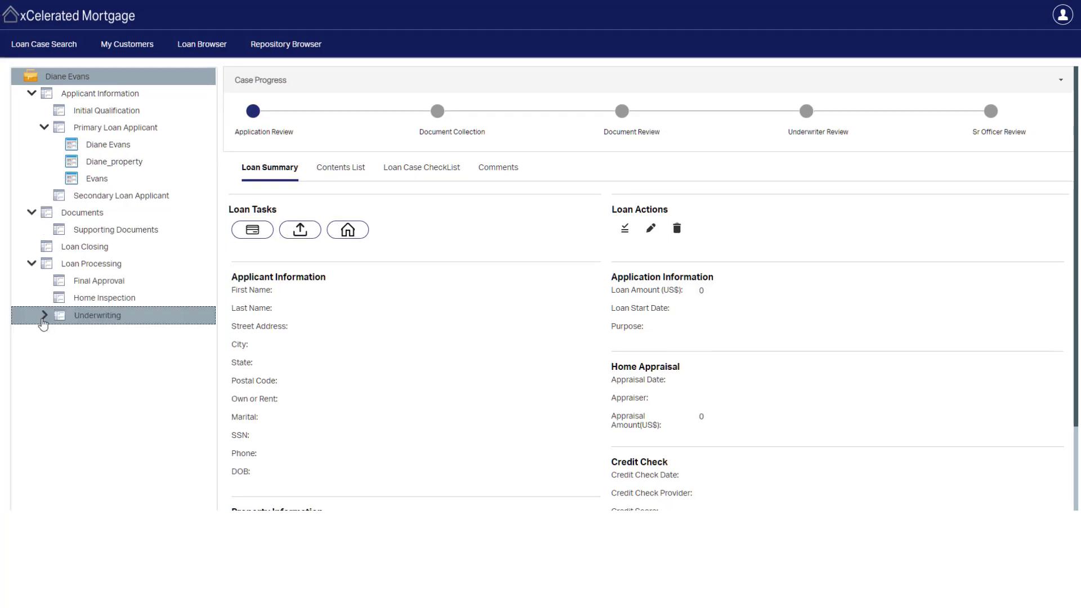
pyautogui.click(44, 317)
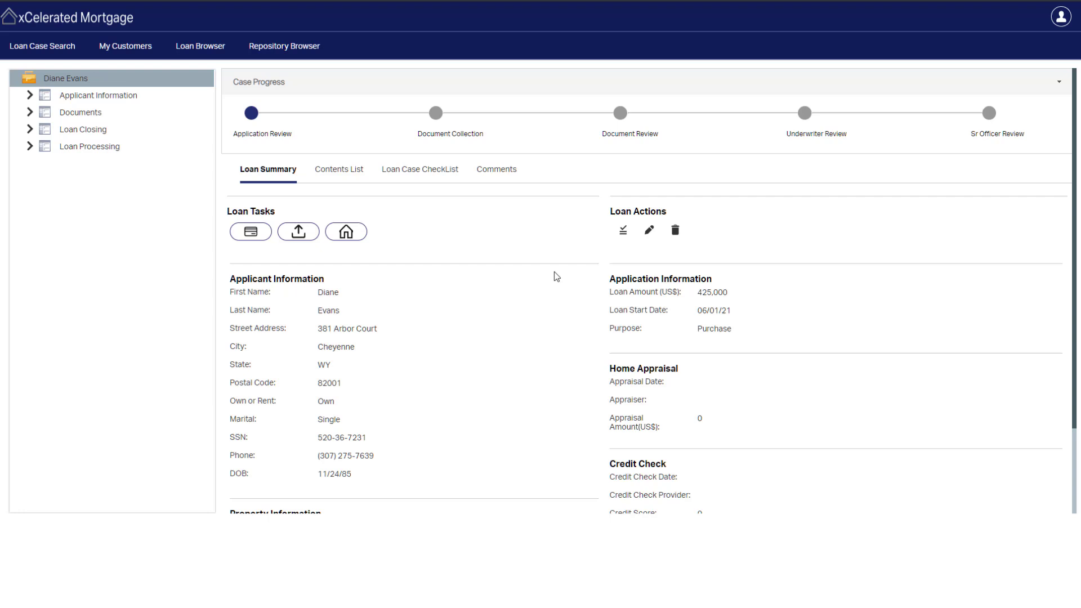
# Step: Show the three-task Loan Case CheckList and select 'Loan Officer - Add Credit Score'
pyautogui.click(431, 172)
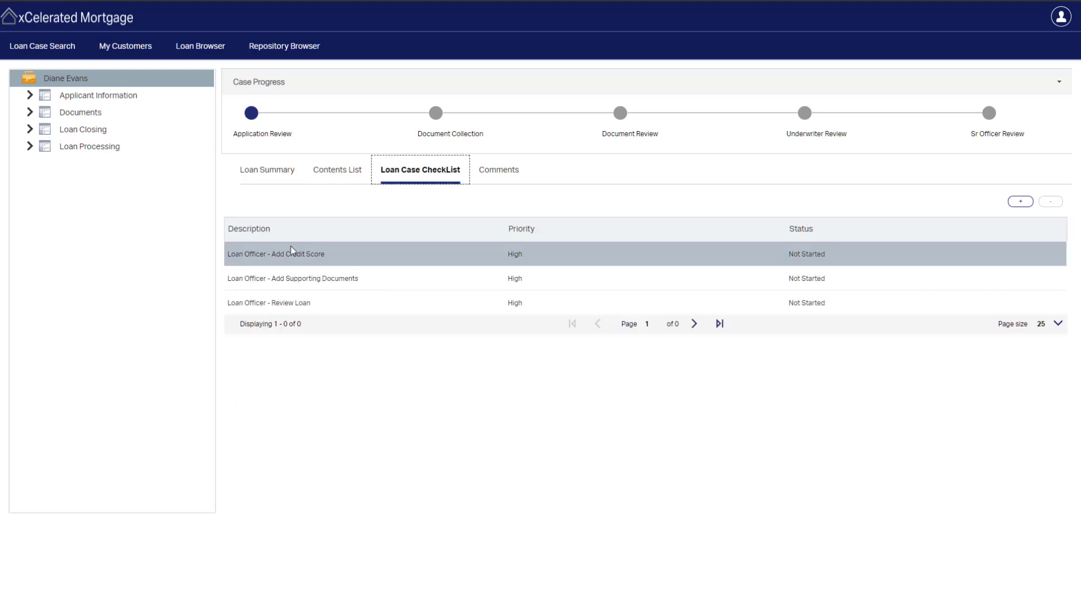
pyautogui.click(276, 255)
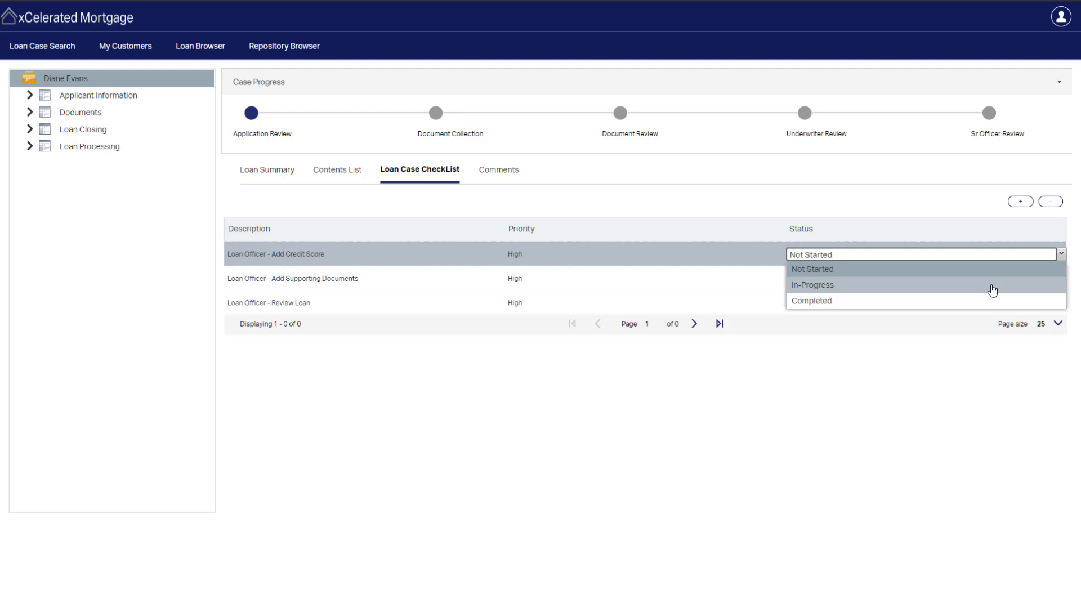
# Step: Mark Add Credit Score In-Progress and acquire the case's review task
pyautogui.click(994, 289)
pyautogui.click(269, 170)
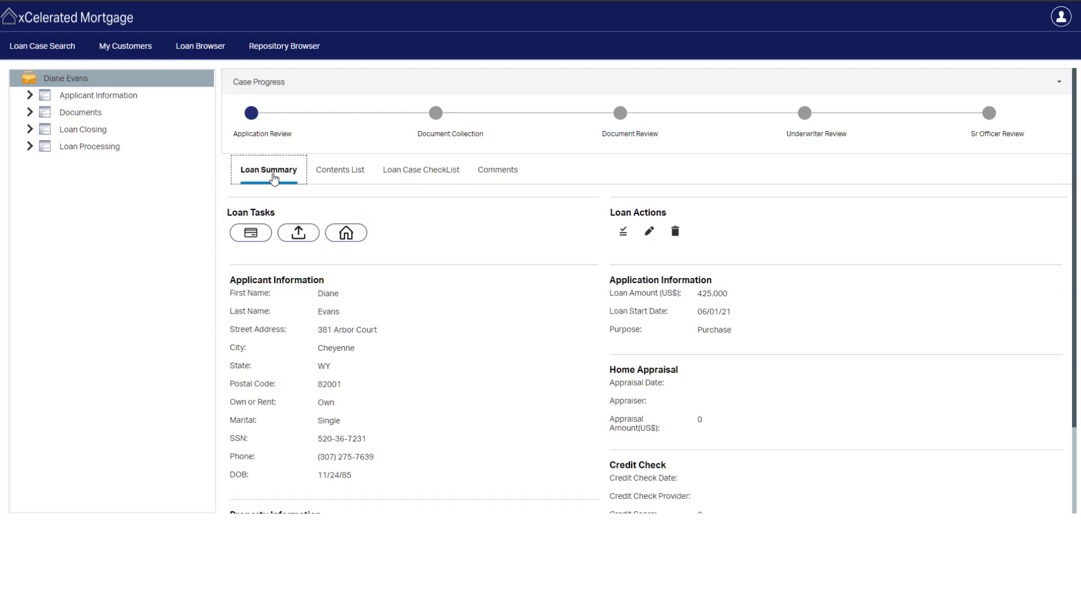
pyautogui.click(617, 227)
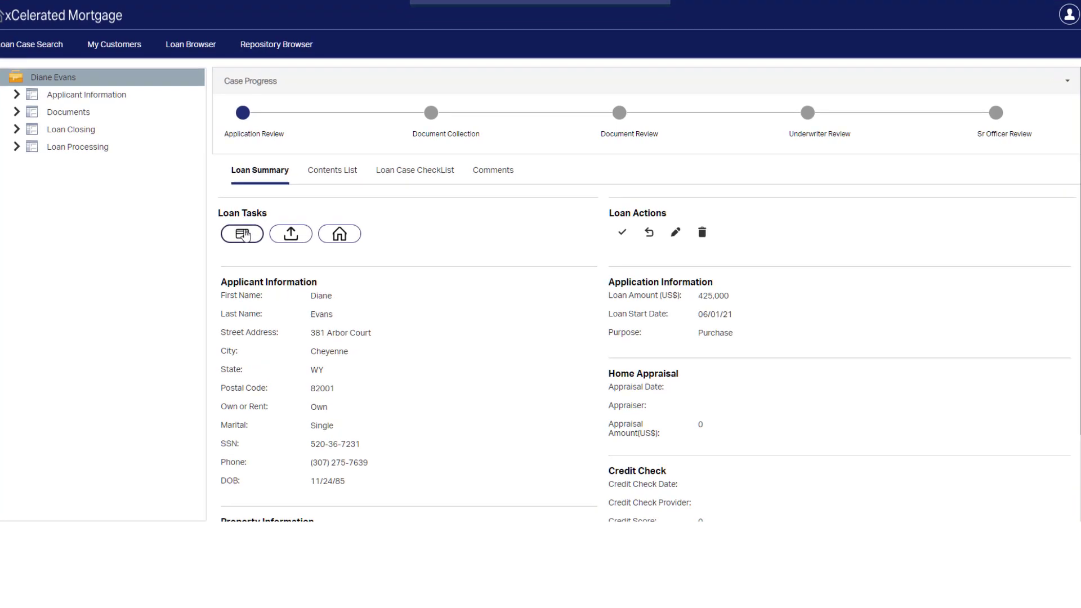
# Step: Save a 725 Experian credit score dated 03/16/21 and complete Application Review
pyautogui.click(242, 234)
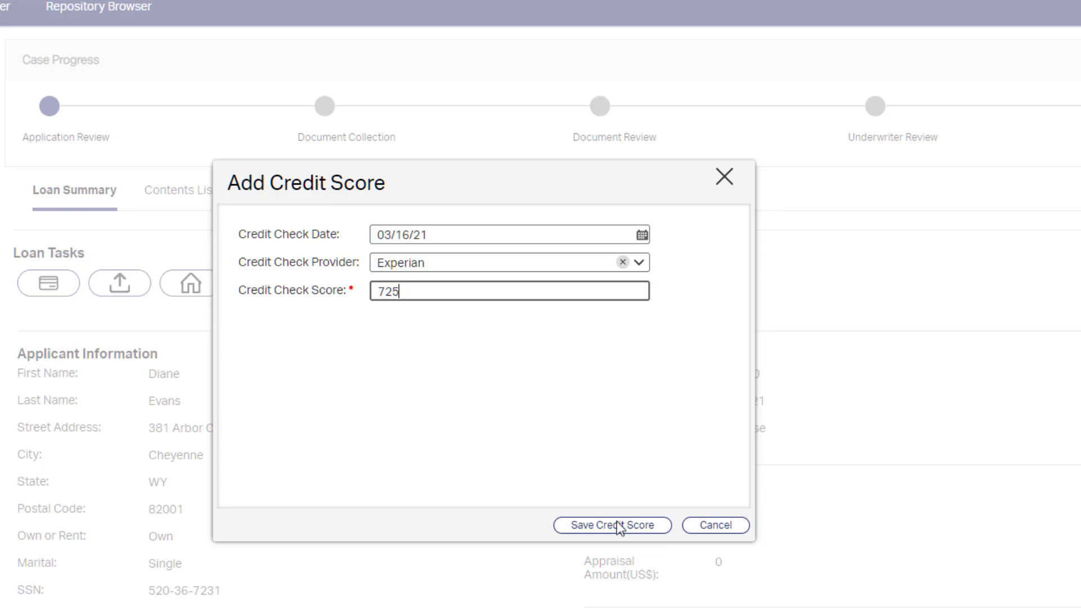
pyautogui.click(618, 526)
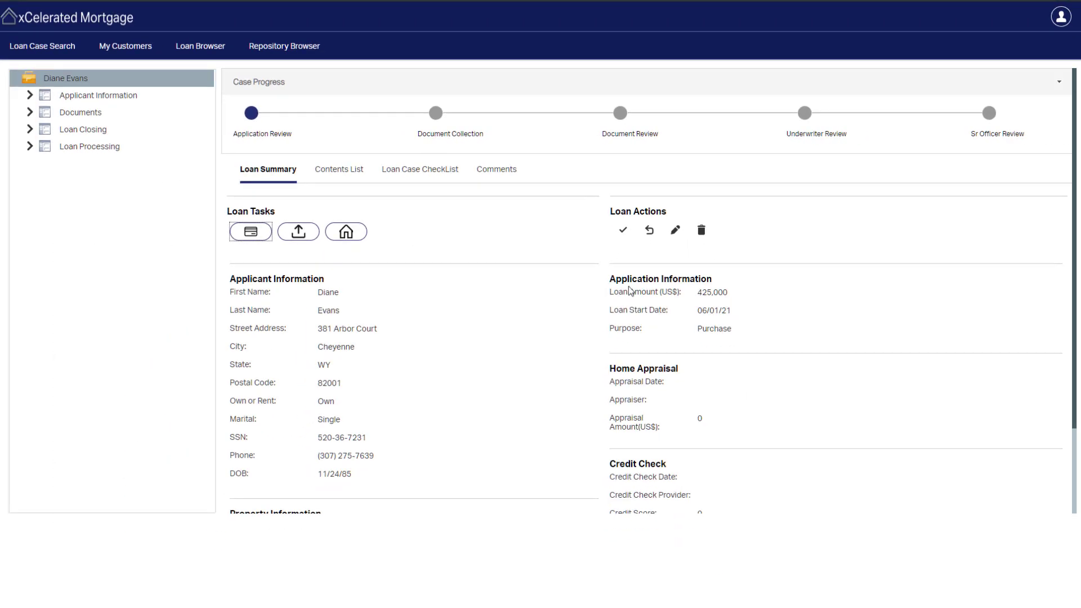
pyautogui.click(627, 235)
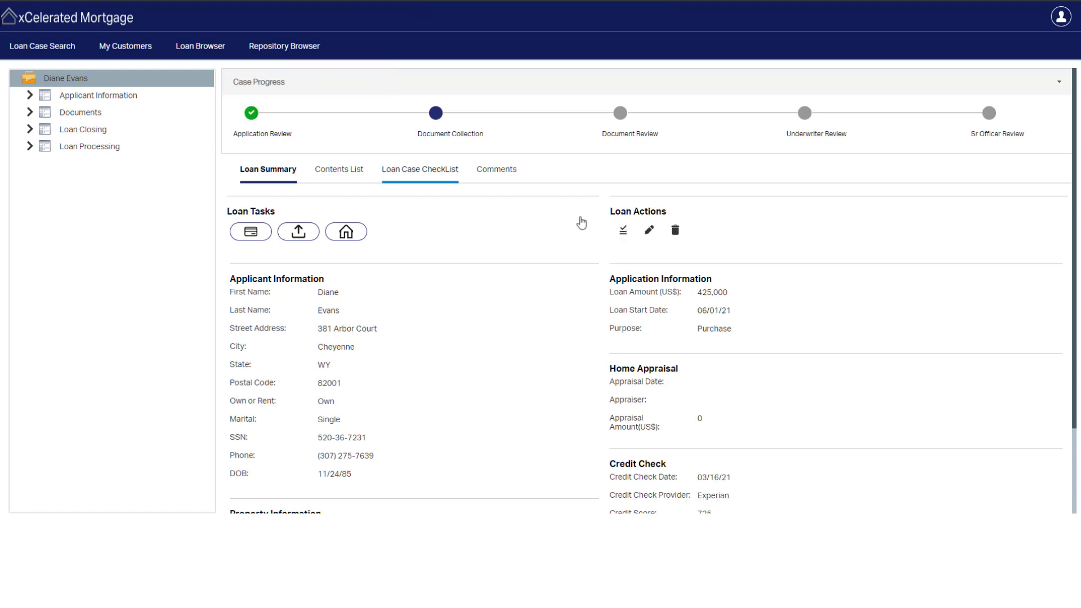
# Step: Mark the Add Credit Score checklist item Completed
pyautogui.click(401, 172)
pyautogui.doubleClick(830, 255)
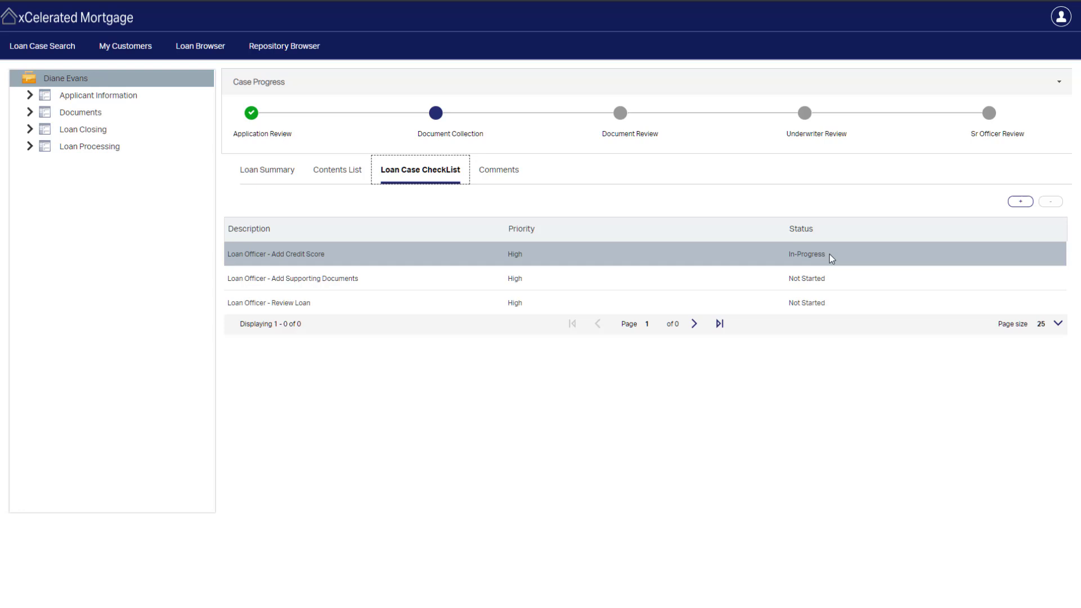
pyautogui.click(1062, 257)
# Step: Set Add Supporting Documents to In-Progress and acquire the loan case's task
pyautogui.click(1032, 279)
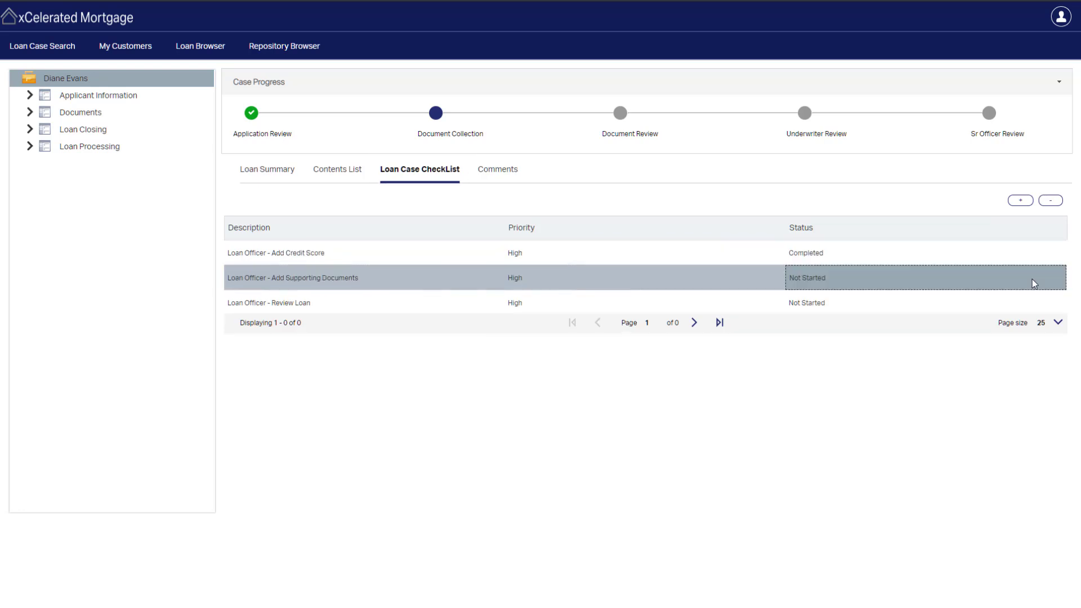
pyautogui.doubleClick(1032, 279)
pyautogui.click(1062, 278)
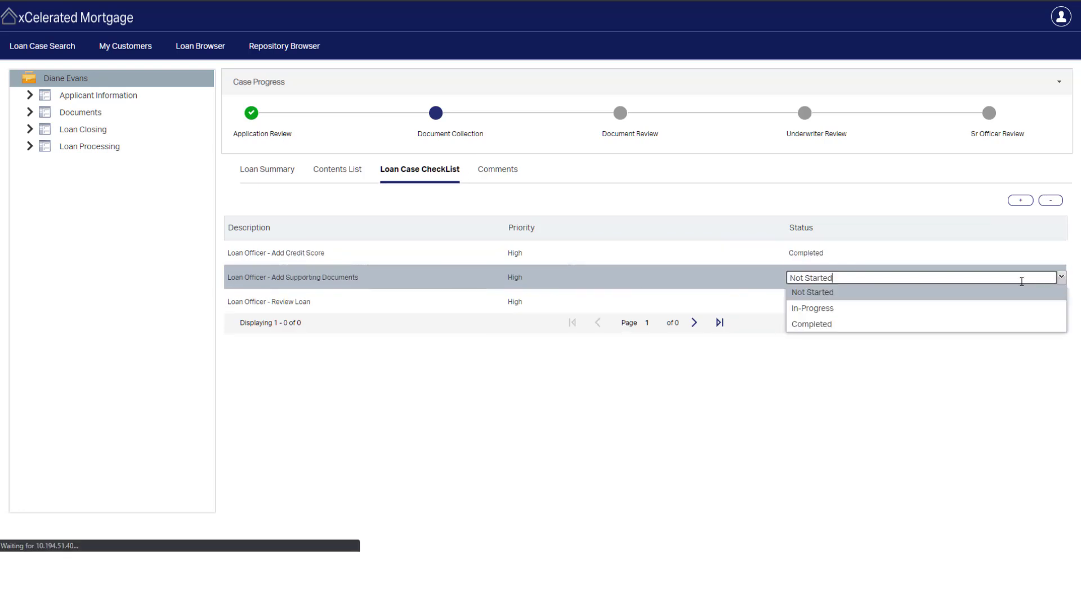
pyautogui.click(978, 307)
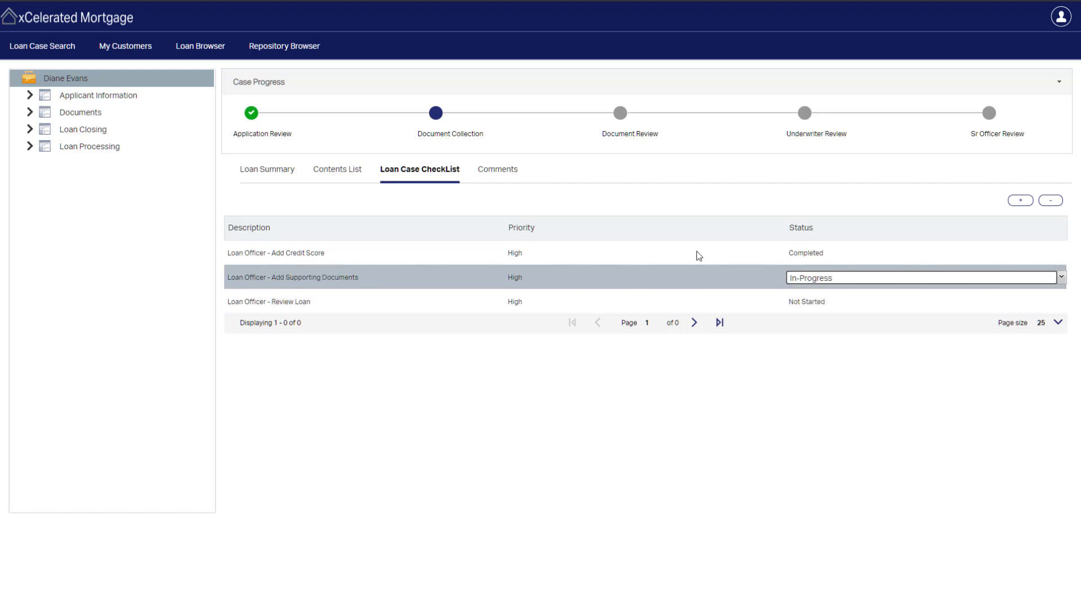
pyautogui.click(289, 171)
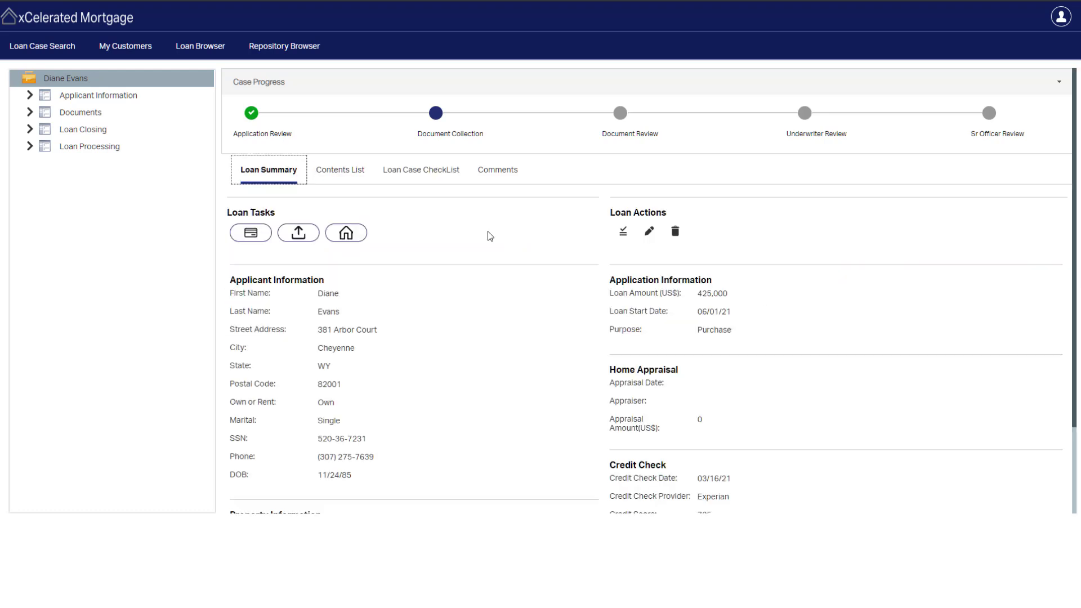
pyautogui.click(625, 234)
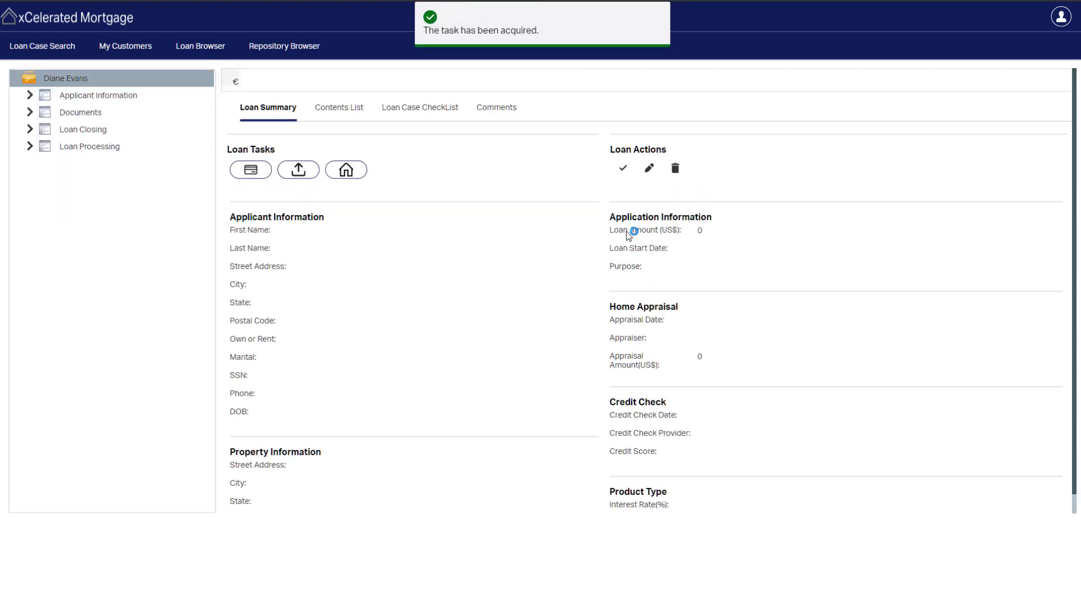
# Step: Upload DEvansID.jpg to the case as a Photo ID supporting document
pyautogui.click(299, 232)
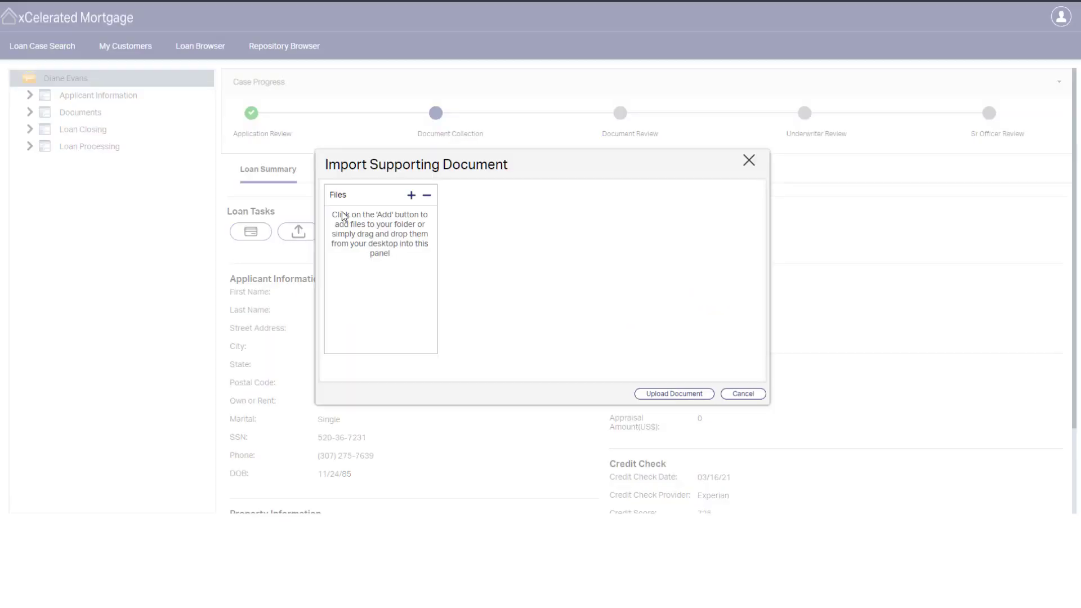
pyautogui.click(411, 195)
pyautogui.click(317, 69)
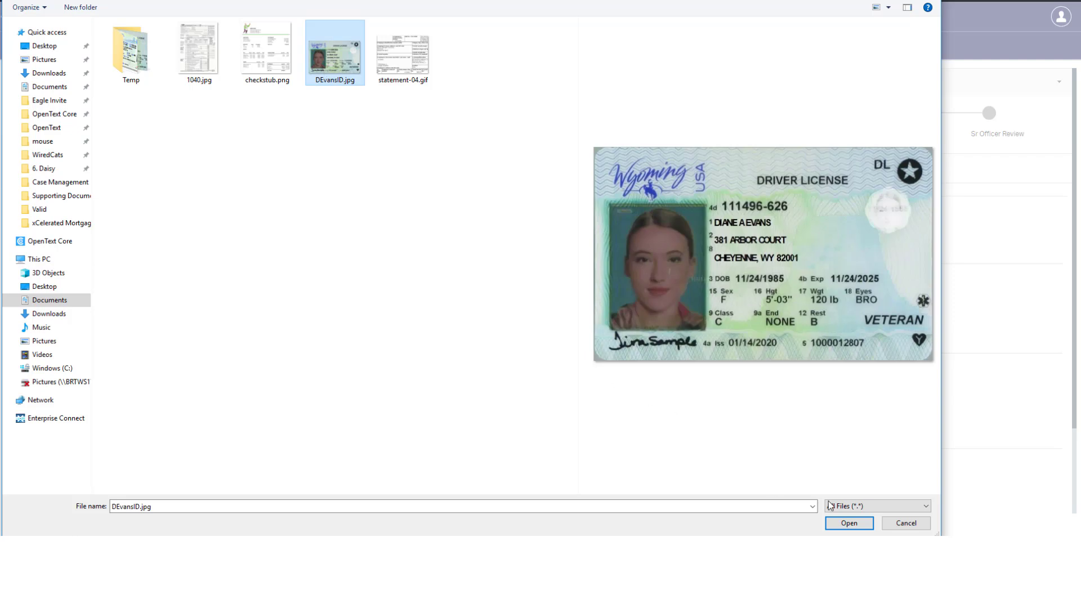
pyautogui.click(850, 522)
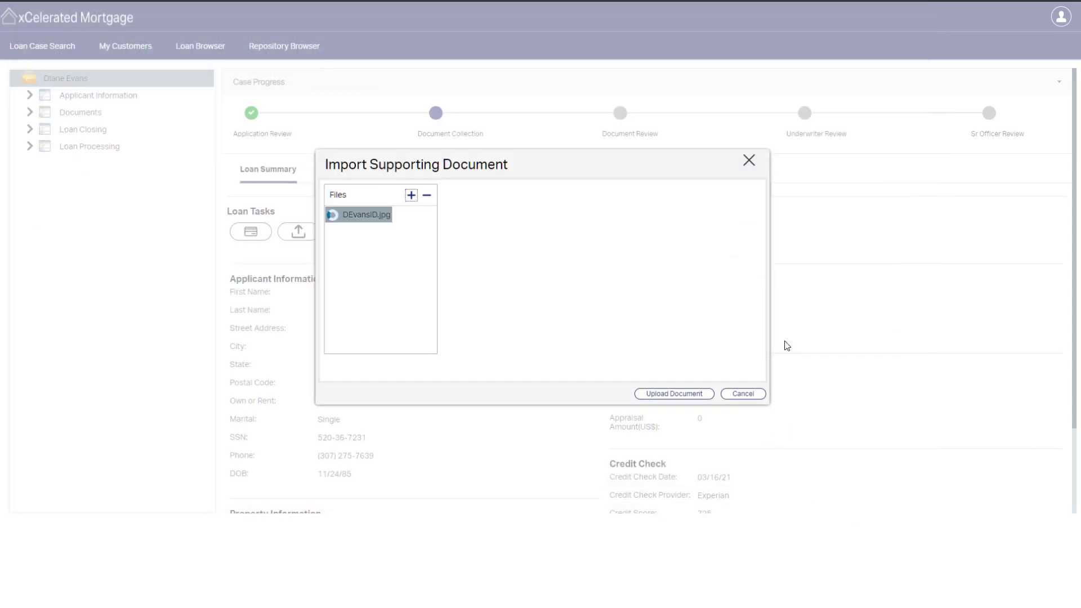
pyautogui.click(735, 232)
pyautogui.click(697, 247)
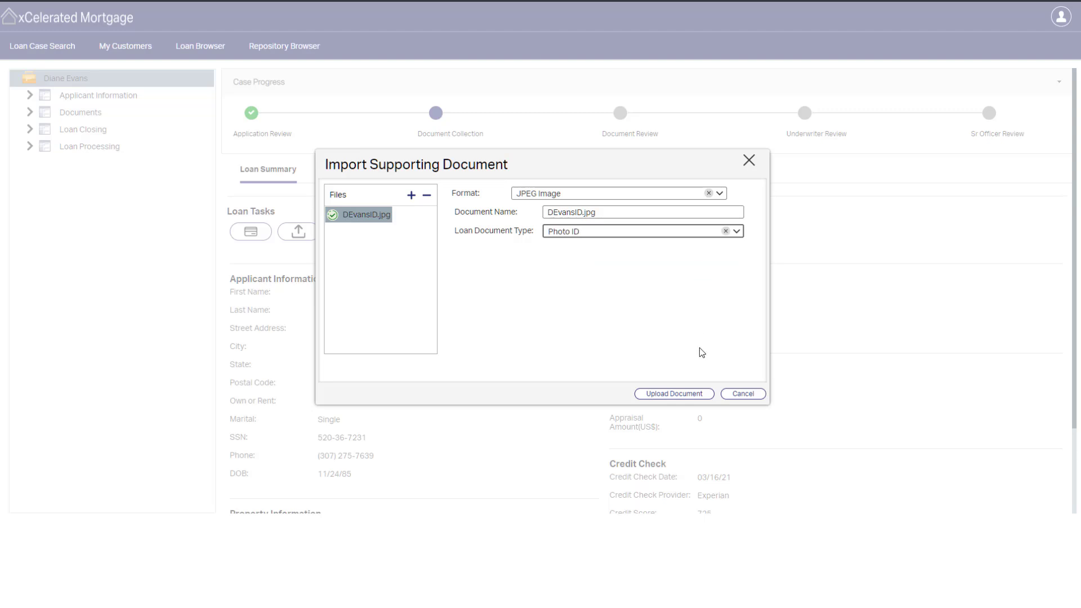
pyautogui.click(671, 395)
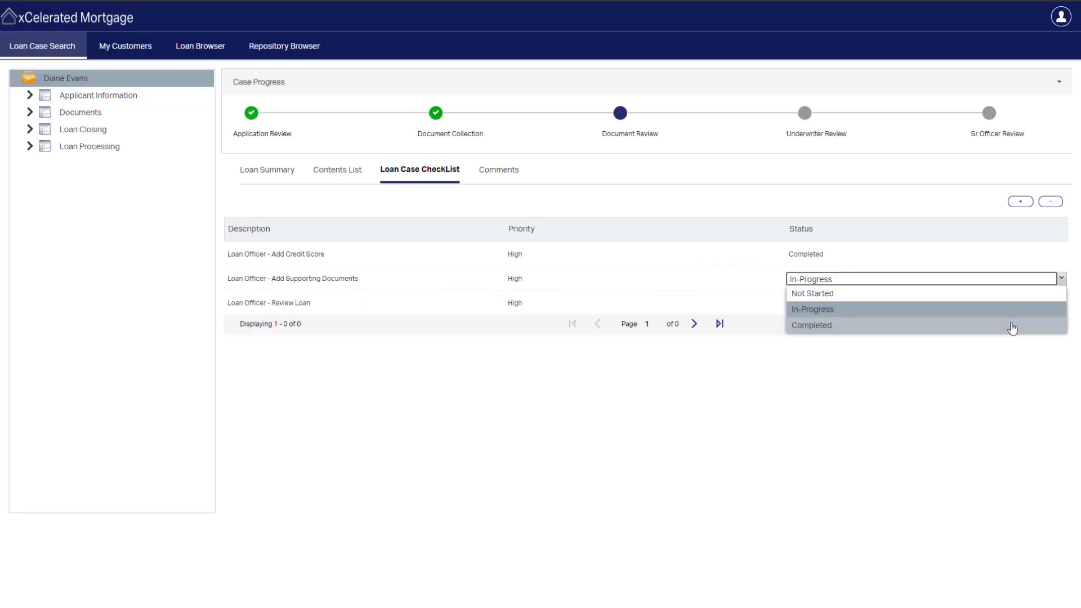
# Step: Mark the Add Supporting Documents checklist item Completed
pyautogui.click(1014, 325)
pyautogui.click(1047, 302)
pyautogui.click(1062, 301)
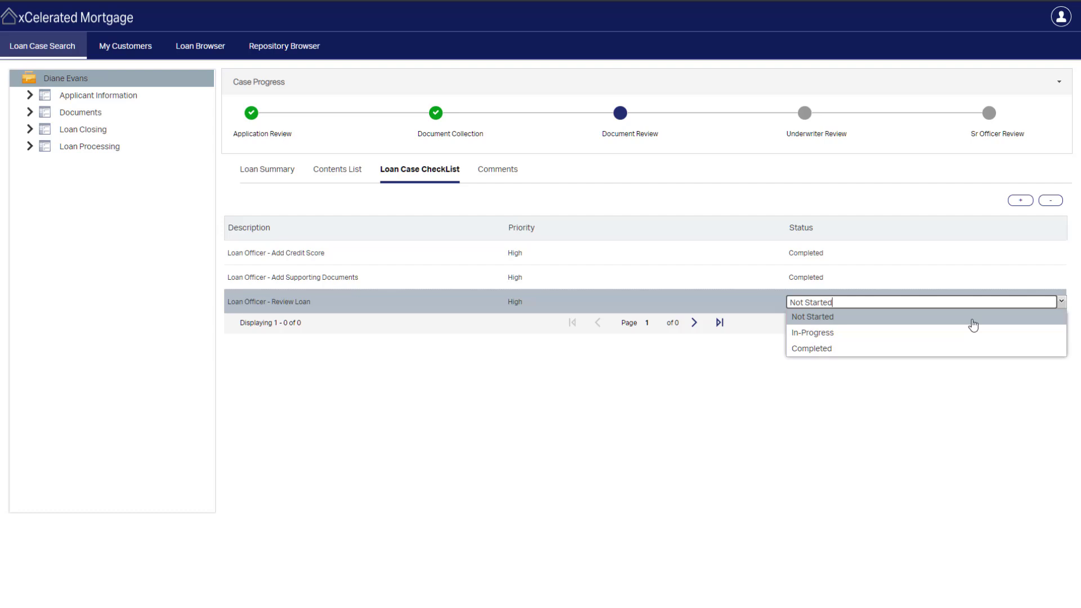
# Step: Set Loan Officer - Review Loan to In-Progress, check the Loan Summary, then mark it Completed
pyautogui.click(929, 335)
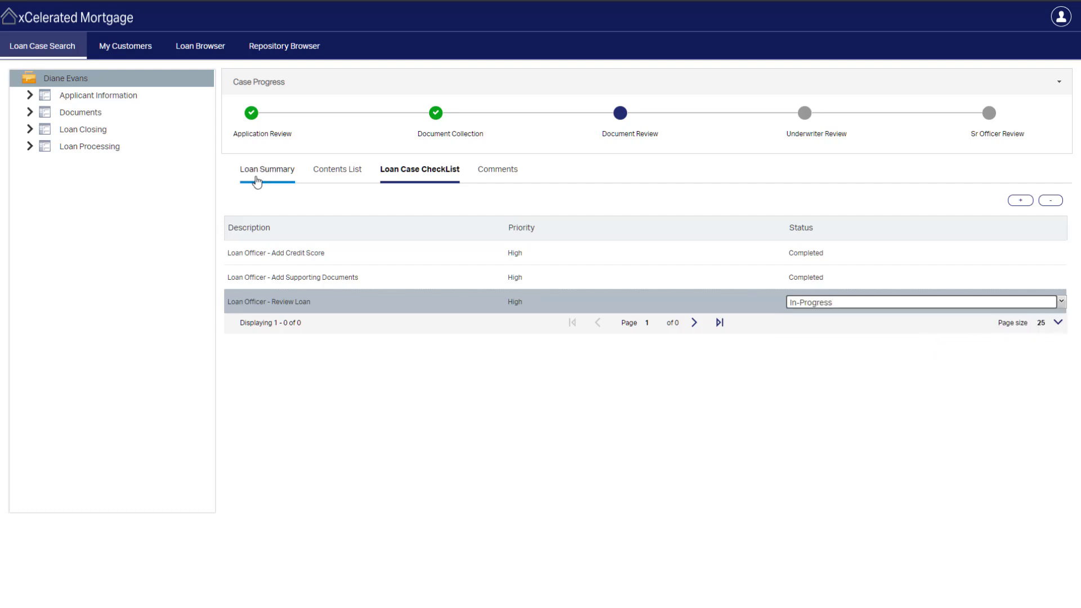
pyautogui.click(257, 179)
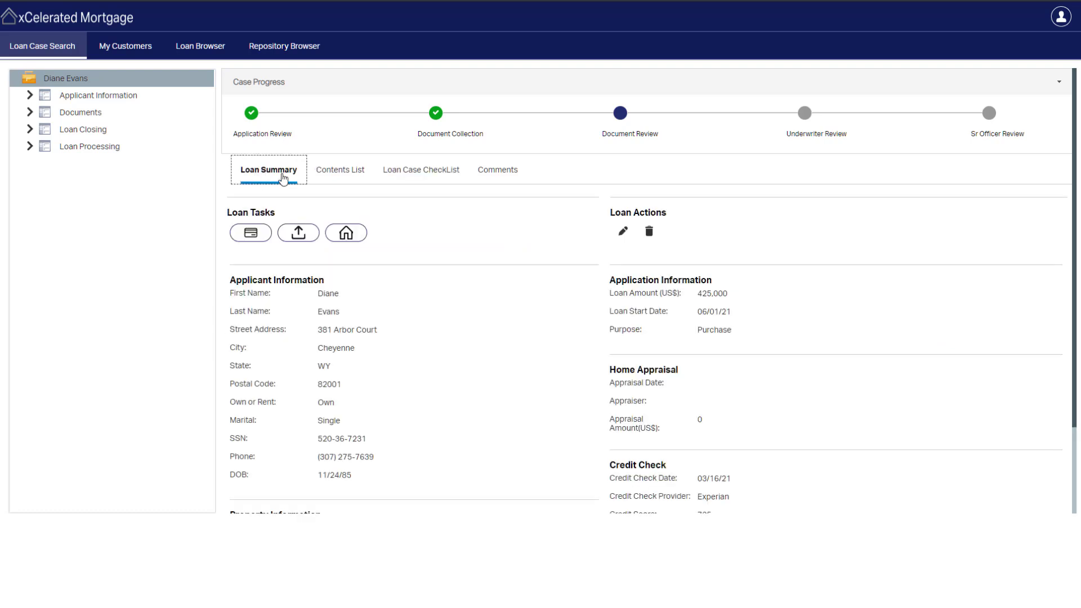
pyautogui.click(419, 171)
pyautogui.click(831, 304)
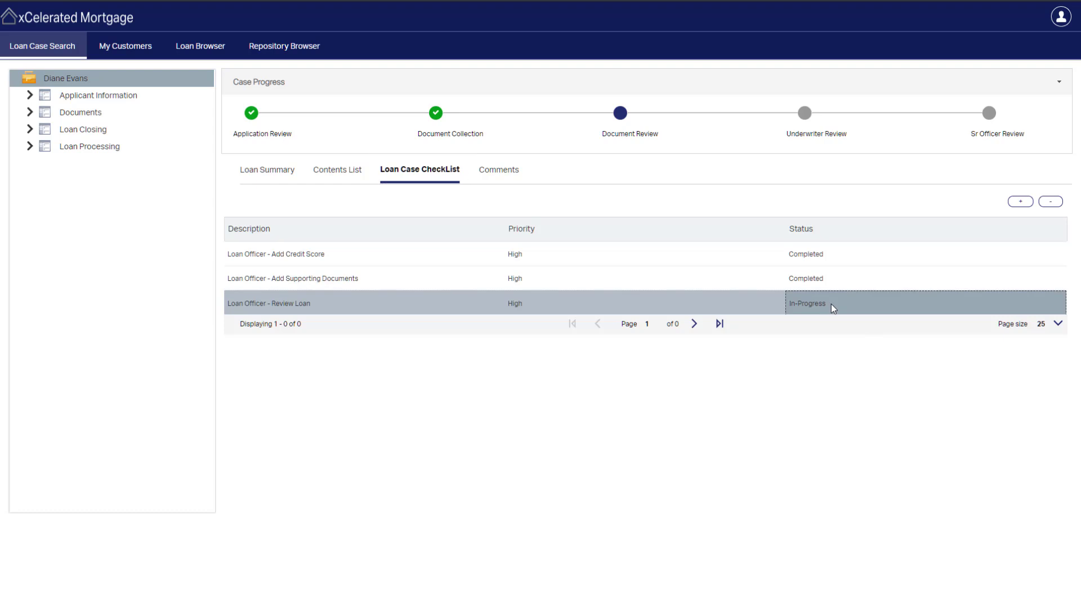
pyautogui.click(1061, 303)
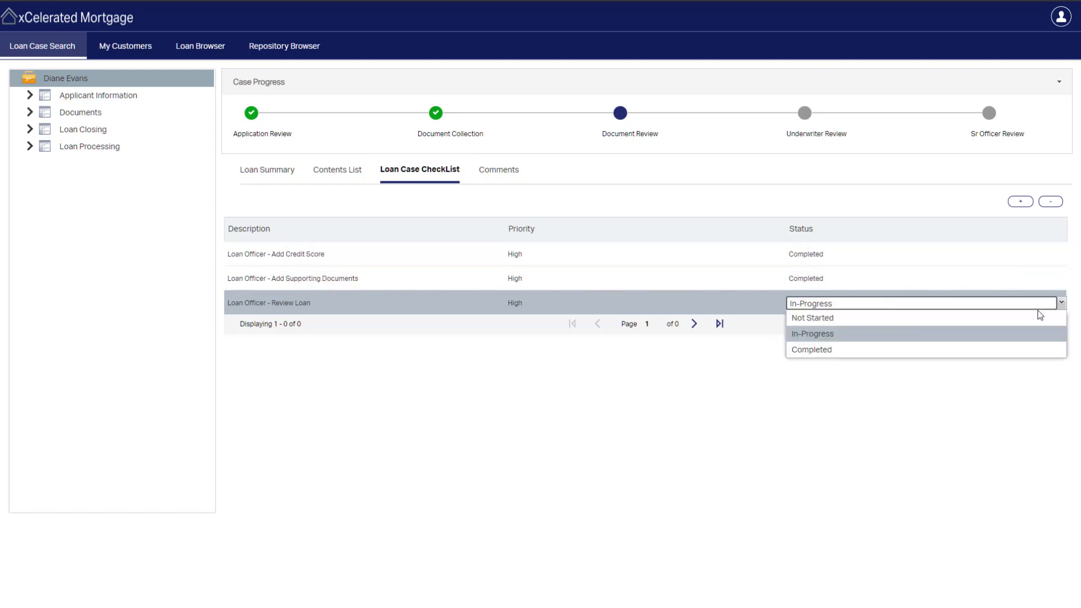
pyautogui.click(987, 350)
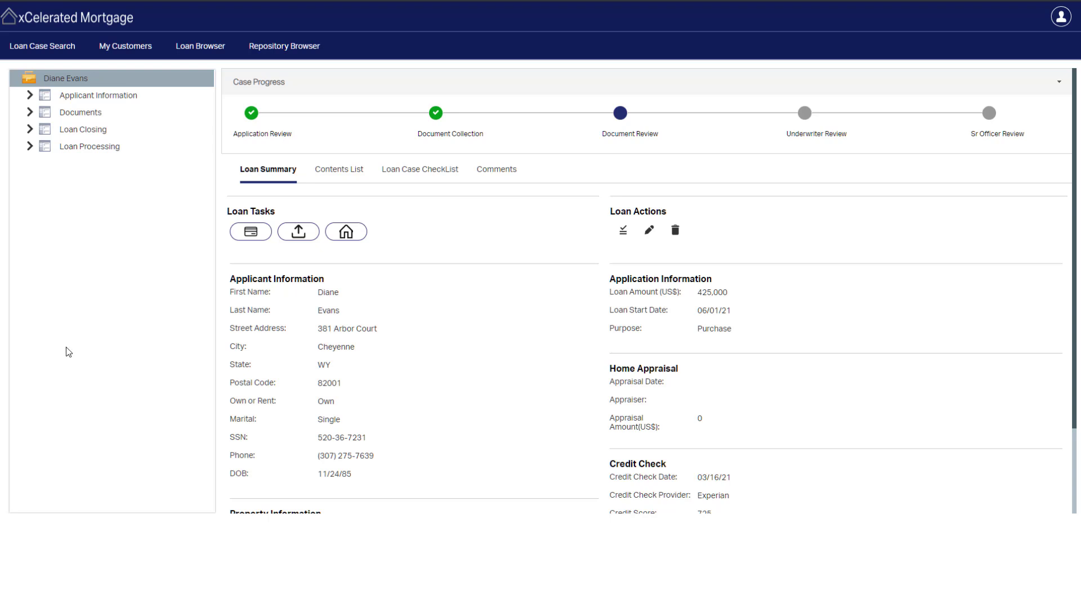
# Step: Set the underwriter Review Documents item to In-Progress and acquire the underwriter review task
pyautogui.click(431, 173)
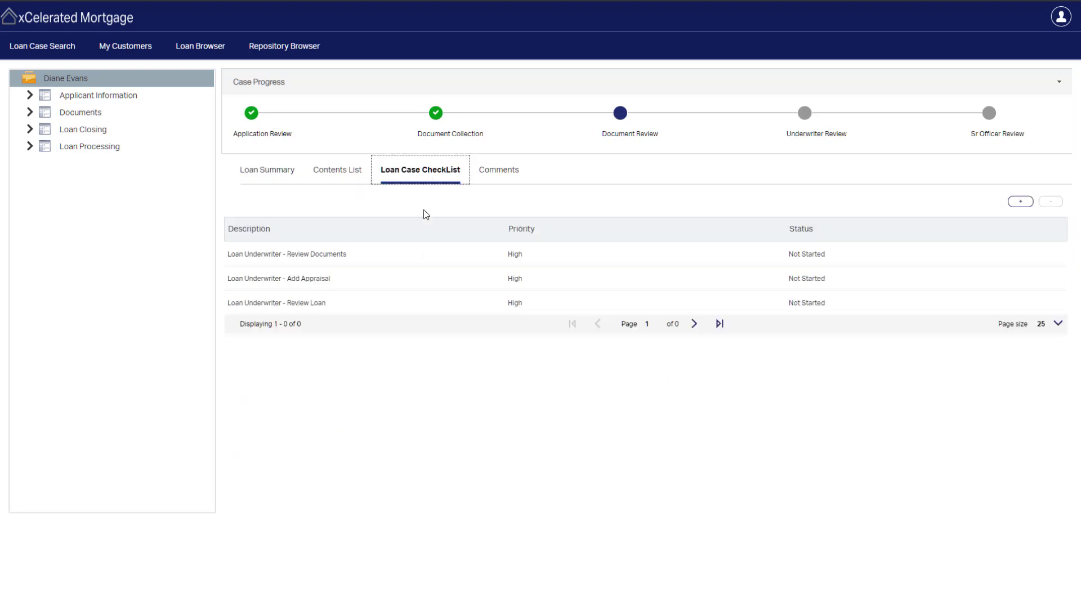
pyautogui.click(374, 259)
pyautogui.click(1062, 254)
pyautogui.click(811, 302)
pyautogui.click(276, 177)
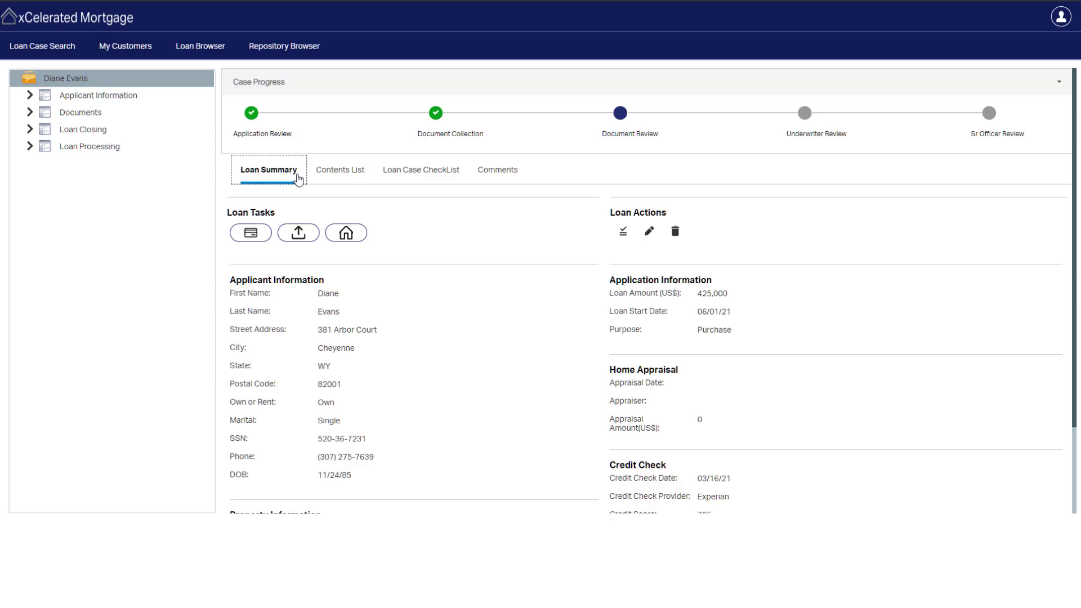
pyautogui.click(622, 233)
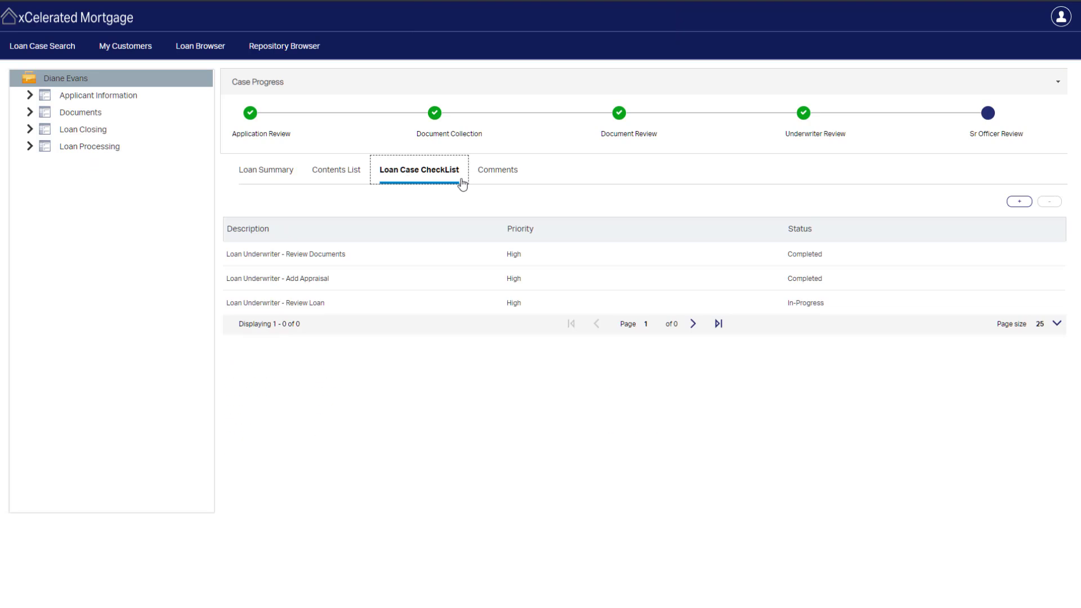
# Step: Mark the underwriter Review Loan checklist item Completed
pyautogui.click(901, 303)
pyautogui.click(1061, 303)
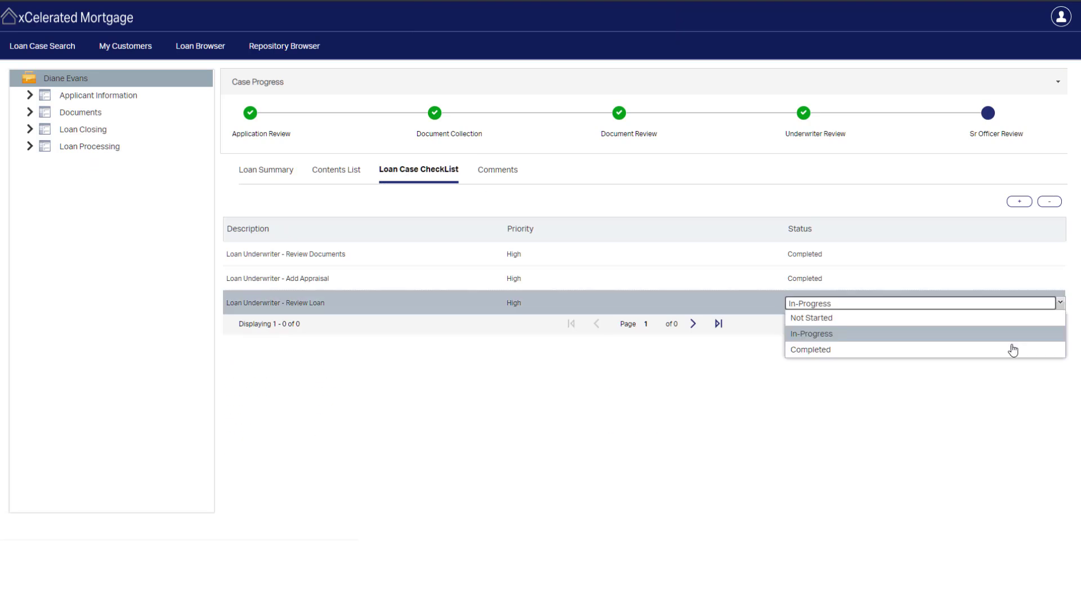
pyautogui.click(1013, 351)
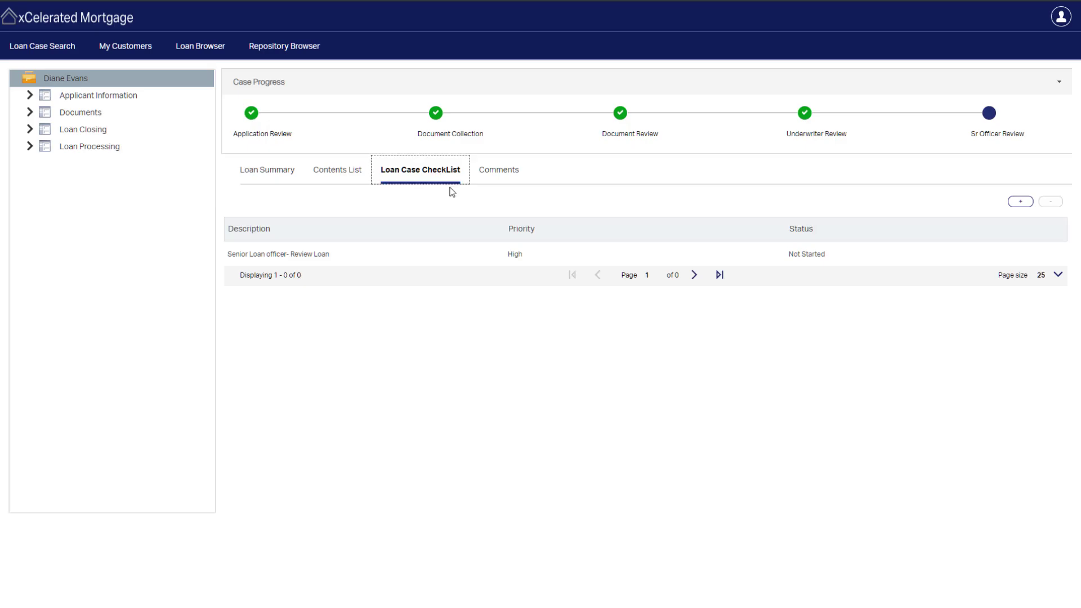
# Step: Complete the Senior Loan Officer review task from the Loan Summary
pyautogui.click(845, 254)
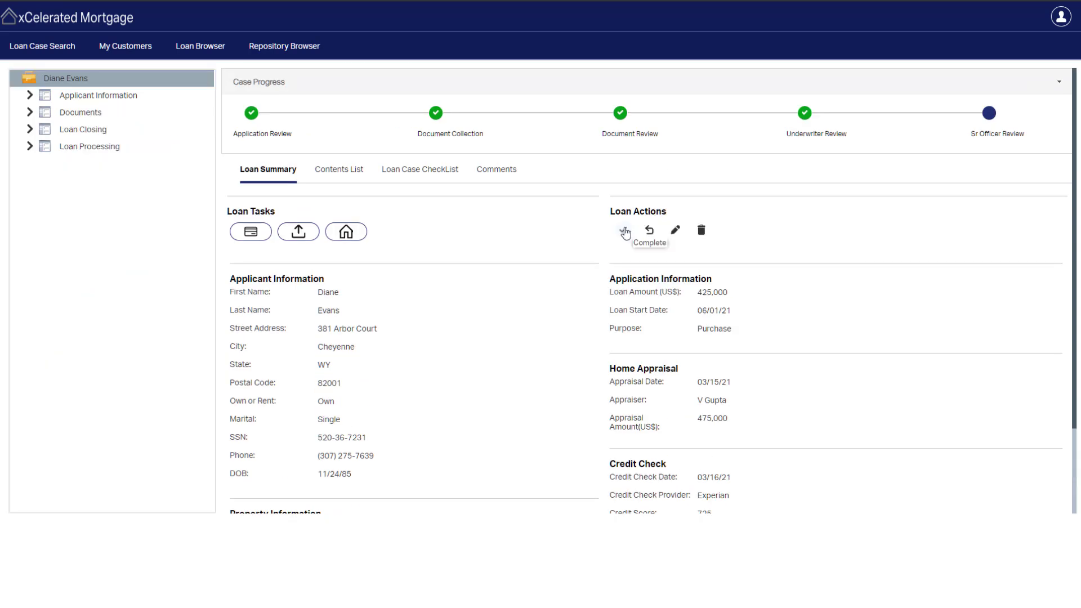
pyautogui.click(624, 232)
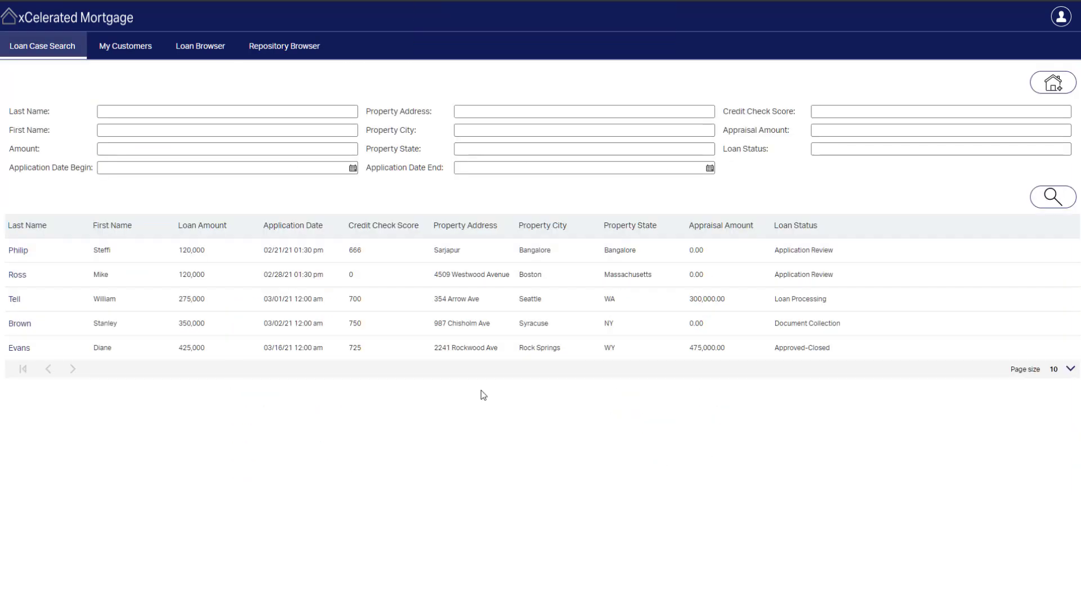